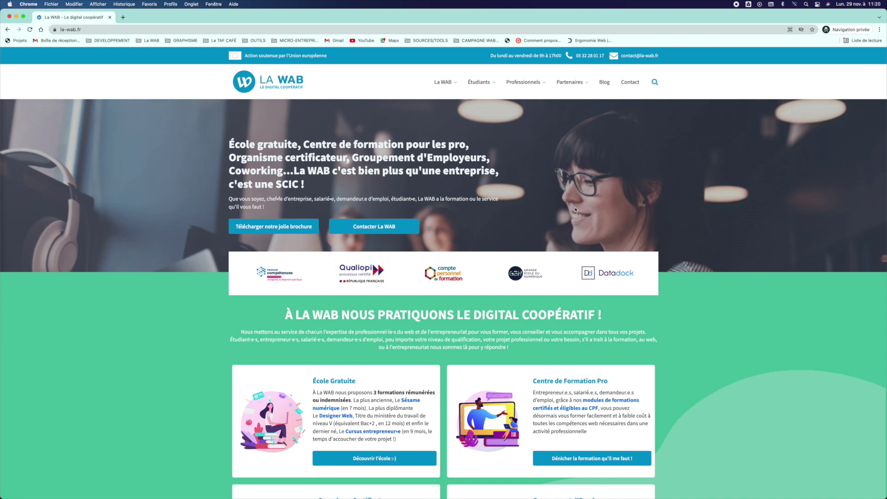
Step: Inspect the home page's main headline with the developer tools, close them, and open them again
right_click(488, 187)
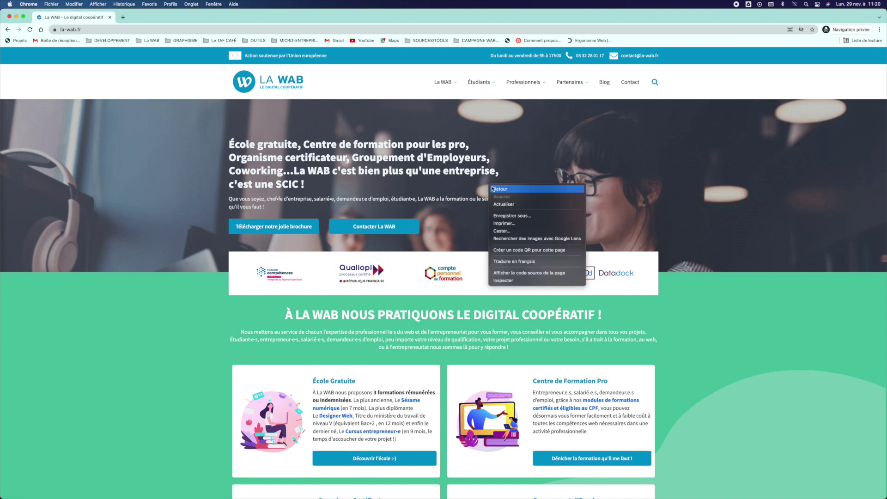
left_click(520, 279)
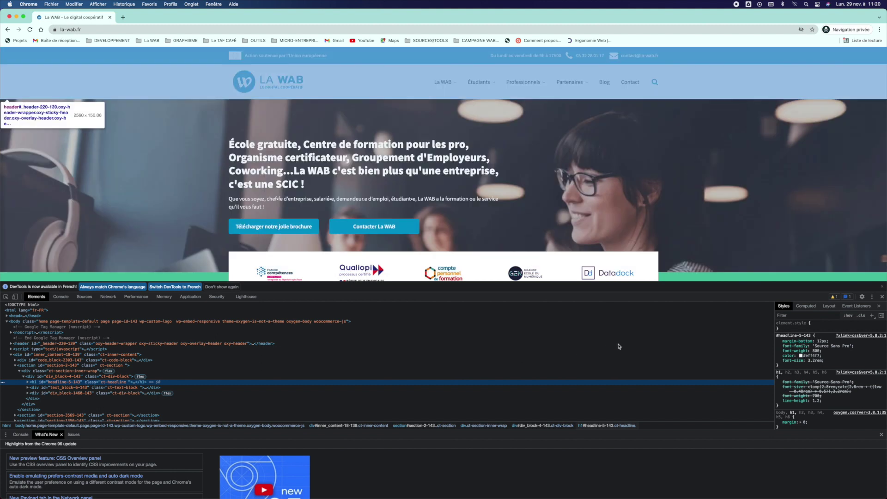
left_click(883, 298)
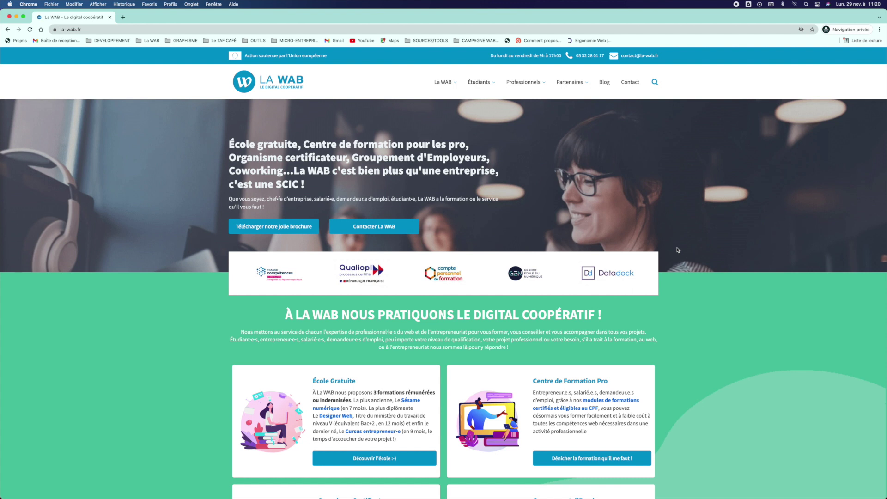
key("super+alt+i")
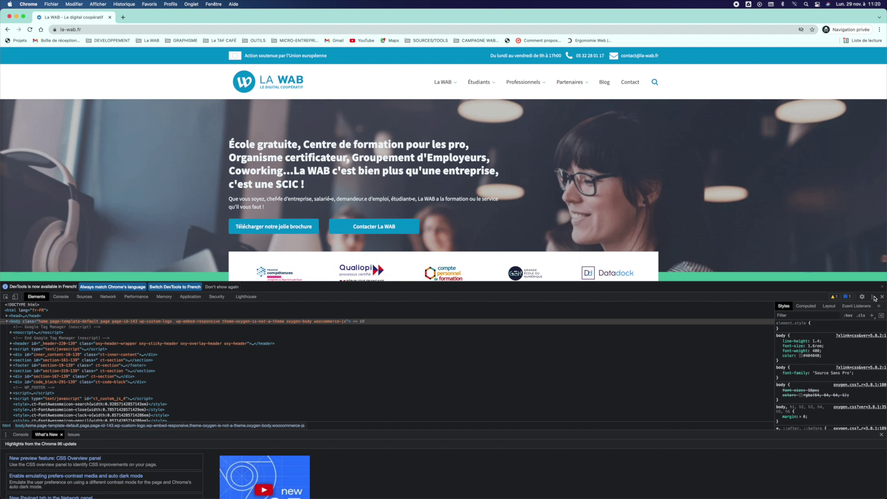
Step: Dock the developer tools to the right side, to the left side, and back at the bottom
left_click(874, 298)
left_click(879, 309)
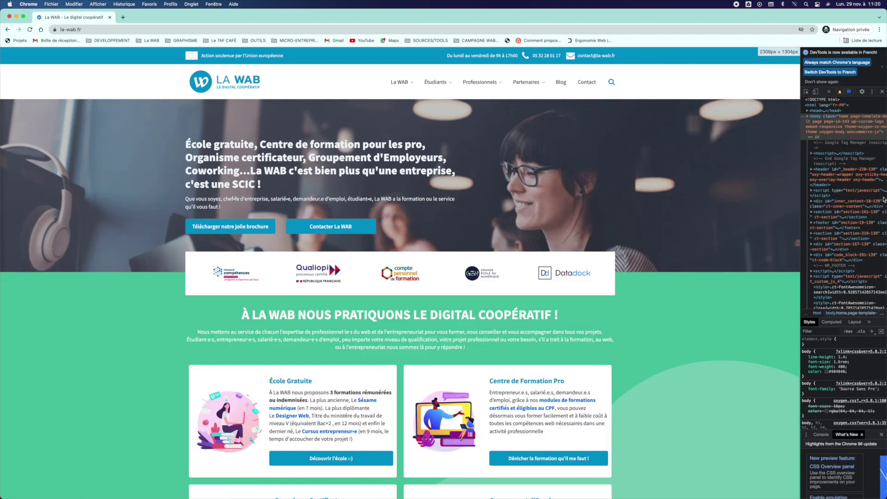
left_click(860, 103)
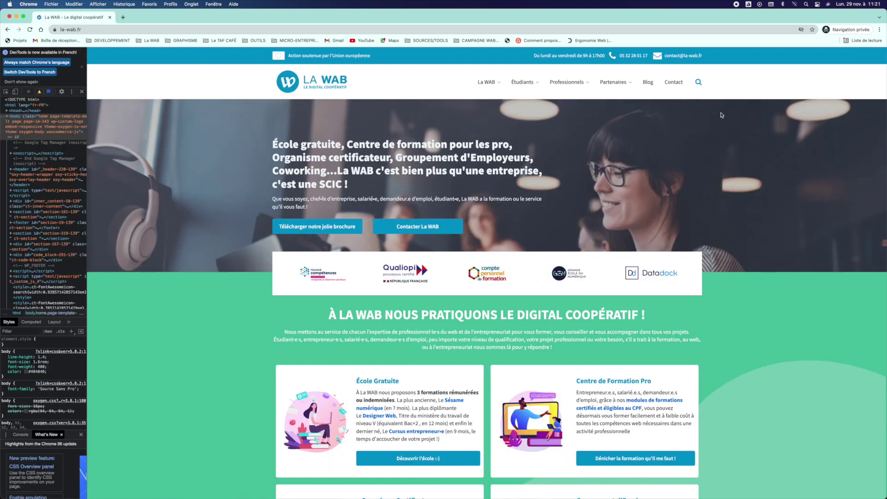
left_click(70, 95)
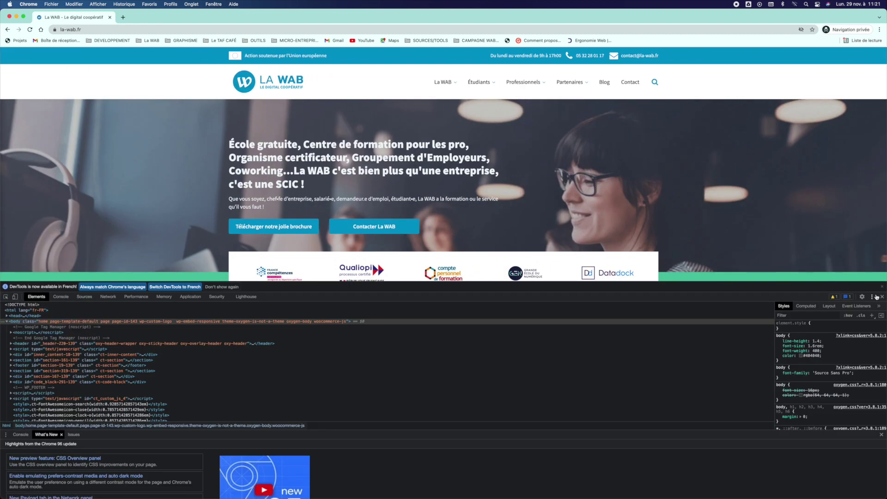
Step: Undock the developer tools into a separate window, move that window over the page, and dock the tools back at the bottom
left_click(872, 297)
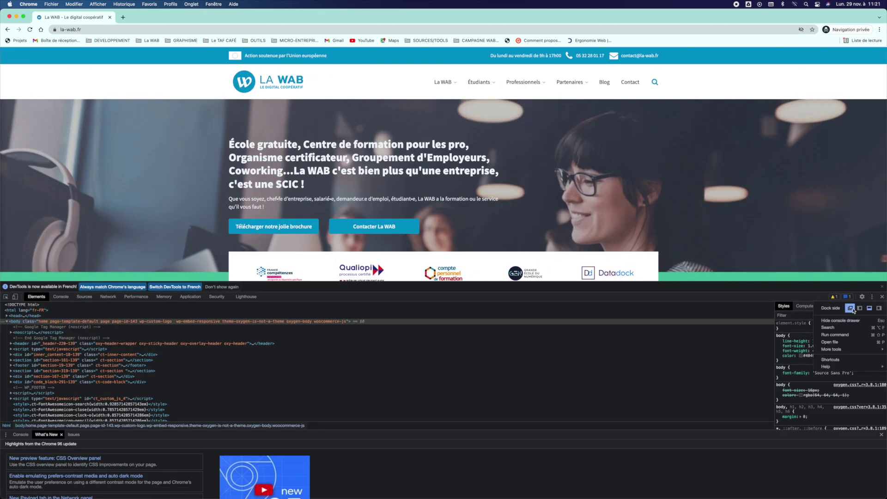
left_click(850, 308)
left_click_drag(161, 35, 305, 84)
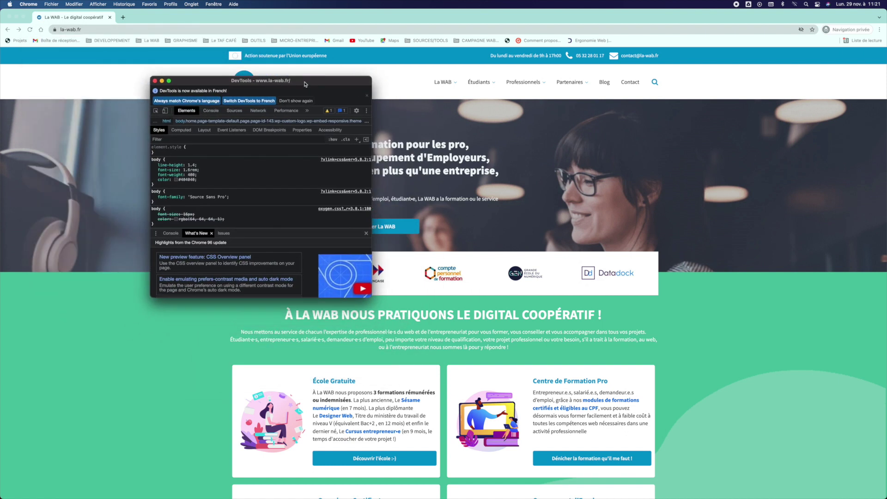
left_click(366, 111)
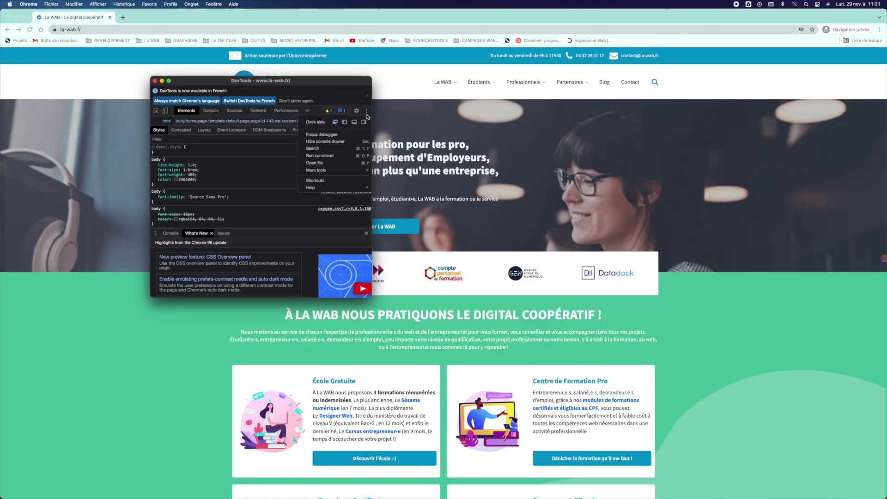
left_click(352, 127)
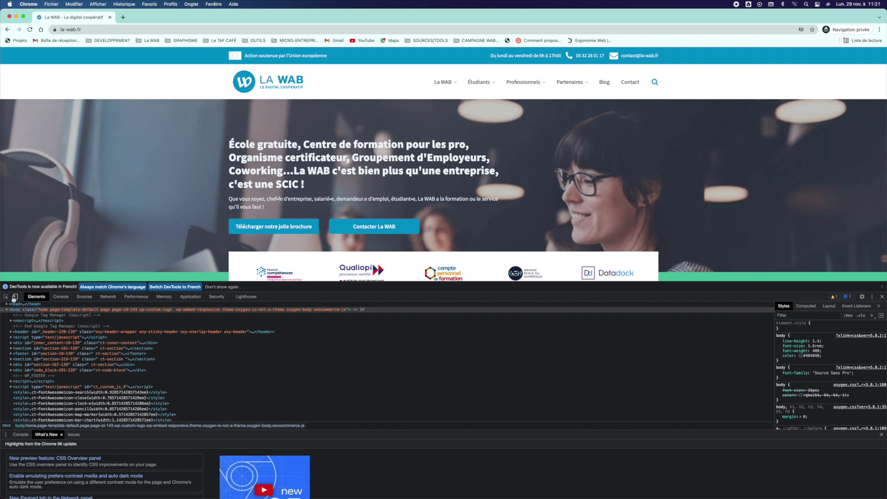
Step: Turn on responsive device emulation for the page and widen the emulated viewport to about 768 px
left_click(14, 298)
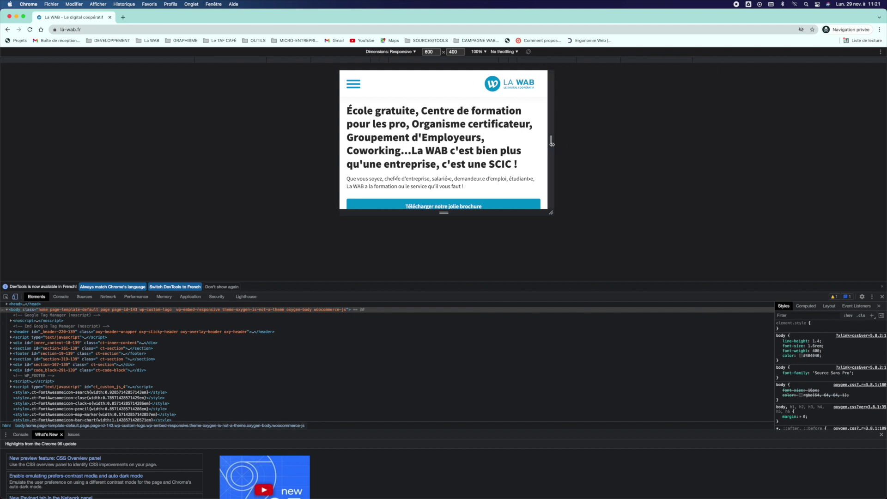
left_click_drag(552, 144, 579, 139)
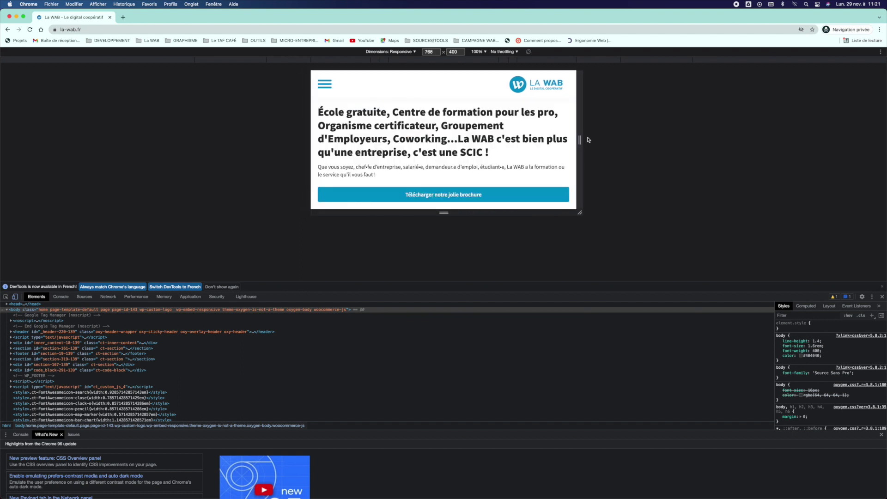
Step: Preview the page at the Laptop 1024 px, Mobile S 320 px and Tablet 768 px preset widths, return to 1024 px and reload it
left_click(124, 65)
left_click(286, 60)
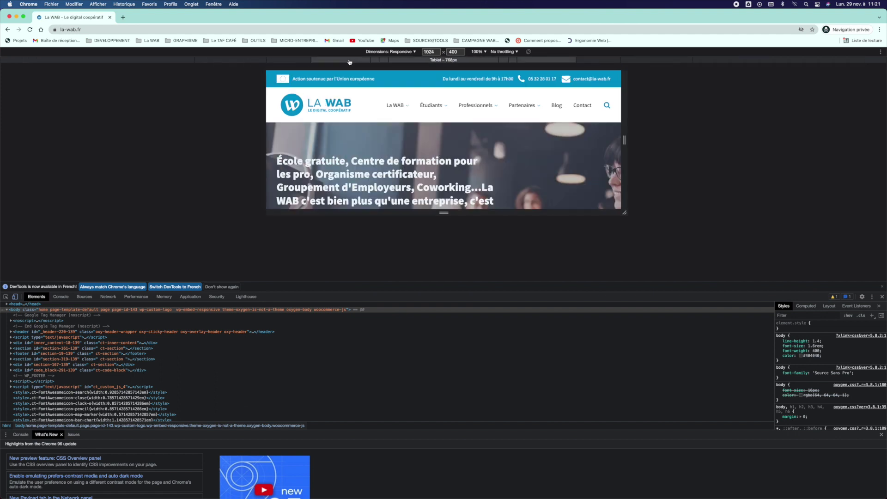
left_click(432, 60)
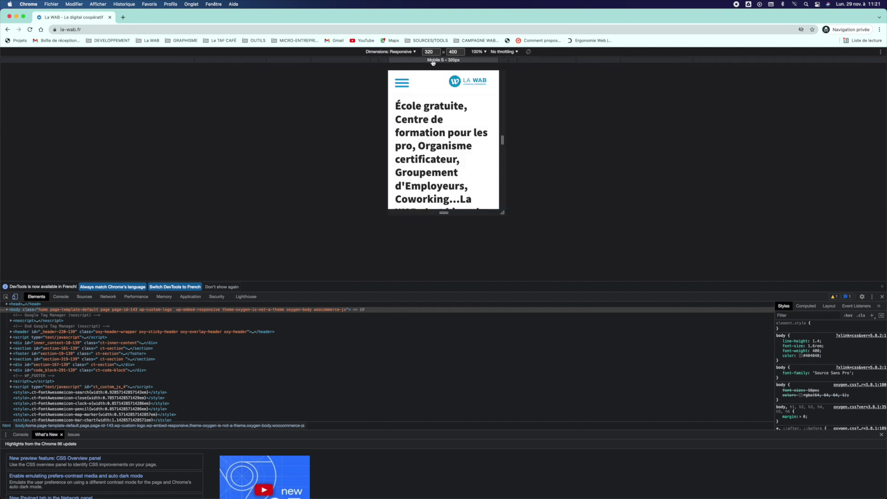
left_click(530, 63)
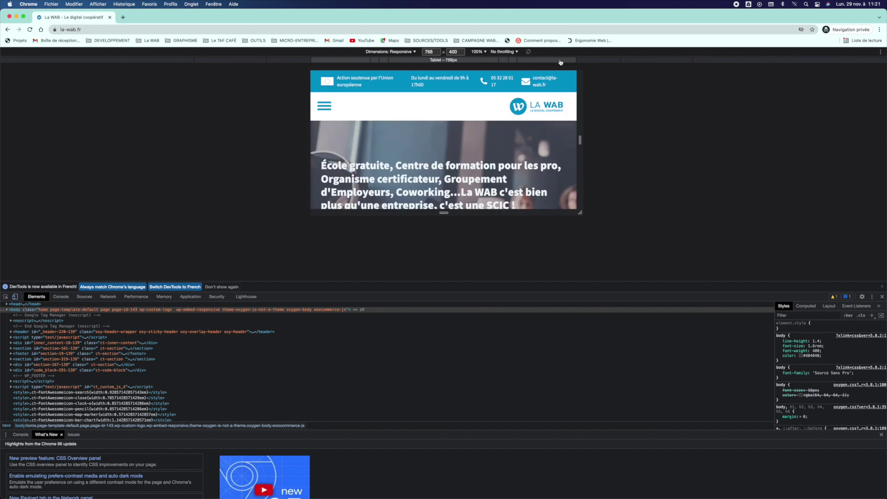
left_click(599, 61)
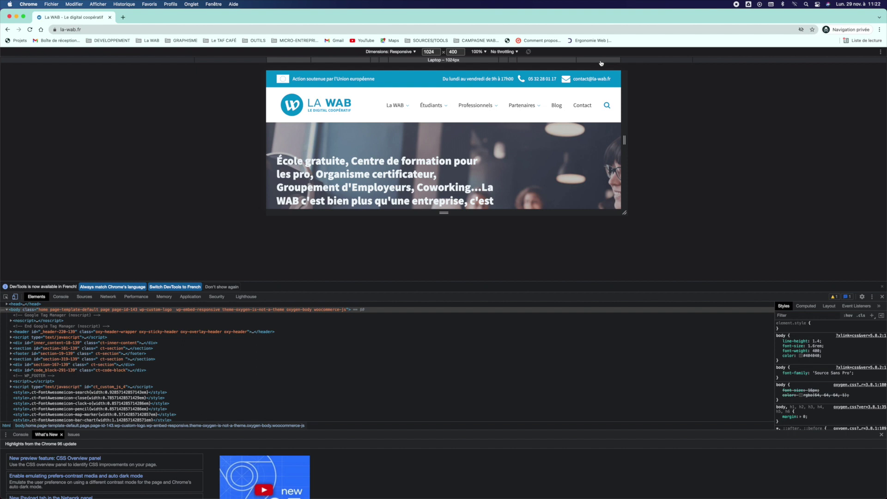
key("super+r")
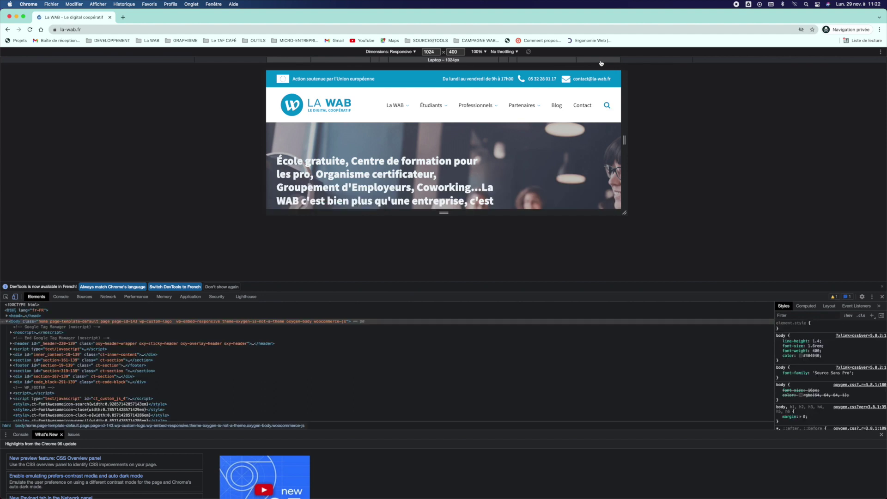
Step: Preview the page with the iPhone 6/7/8 and iPad device presets
left_click(401, 52)
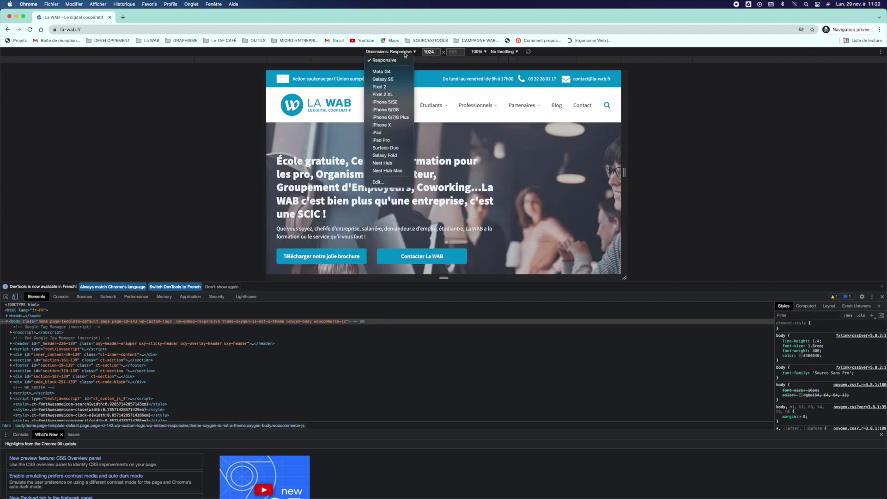
left_click(400, 111)
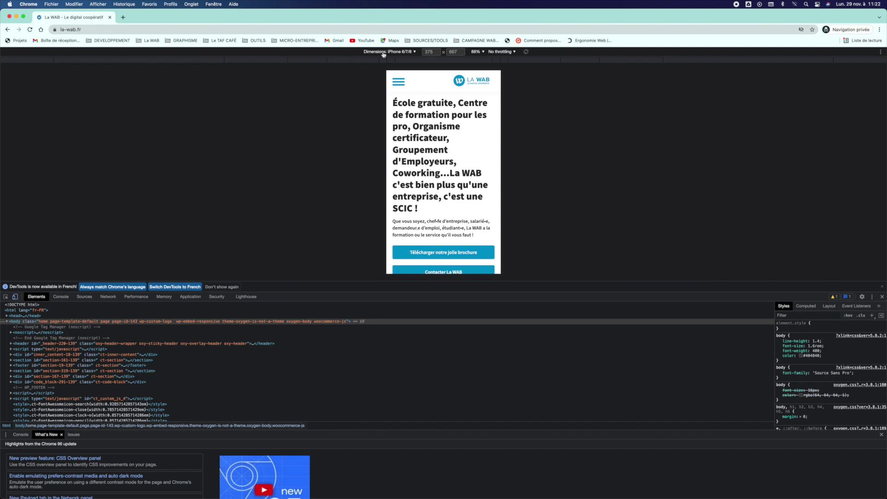
left_click(383, 52)
left_click(383, 131)
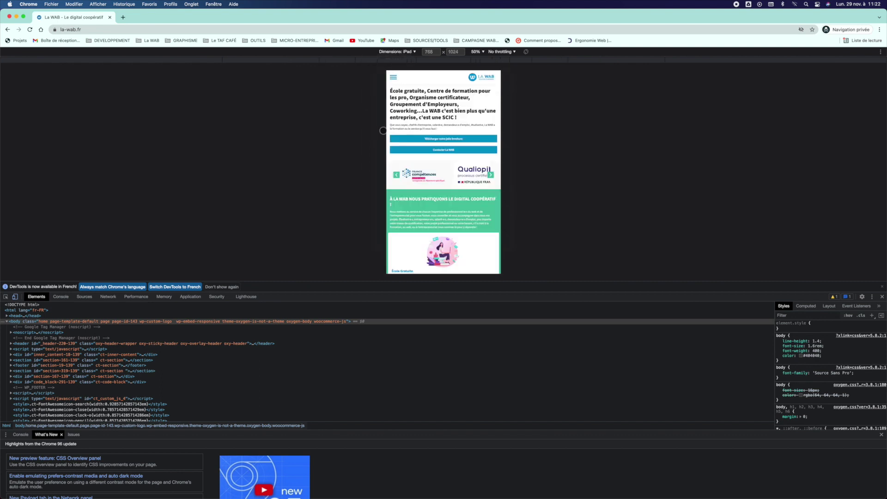
Step: Switch the emulated device back to Responsive and set the viewport to 600 × 800
left_click(403, 52)
left_click(393, 64)
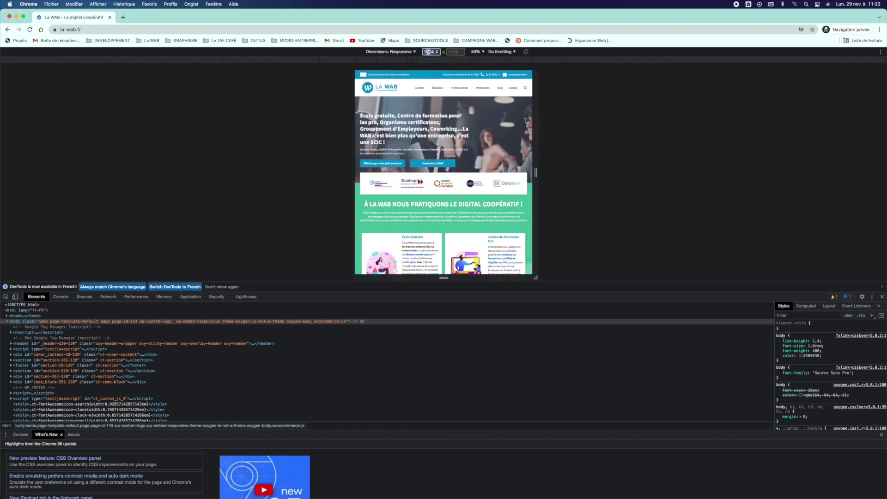
type("600")
key("Tab")
type("800")
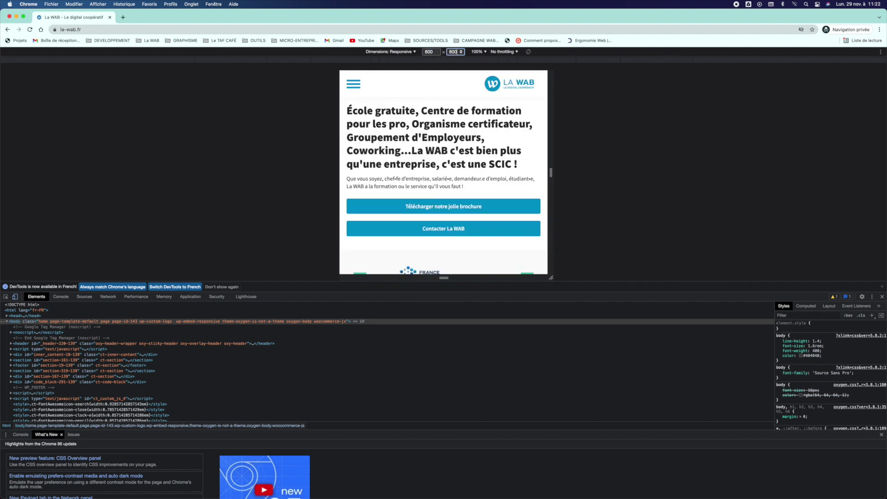
key("Return")
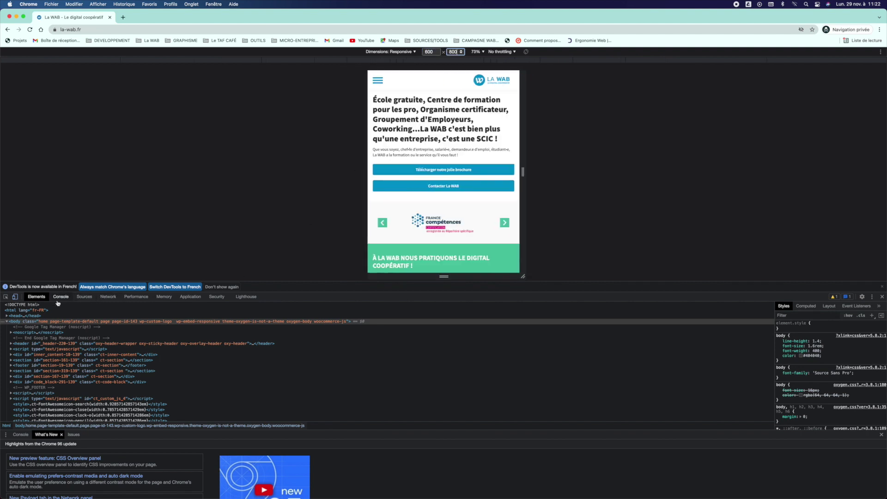
Step: Expand the headline's h1 element in the page markup, inspect its text node, and select the h1 to view its styles
left_click(41, 299)
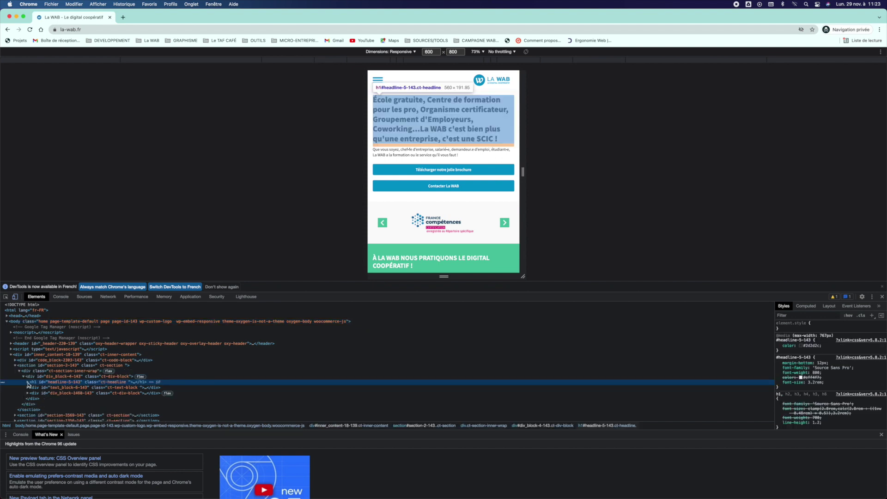
left_click(28, 382)
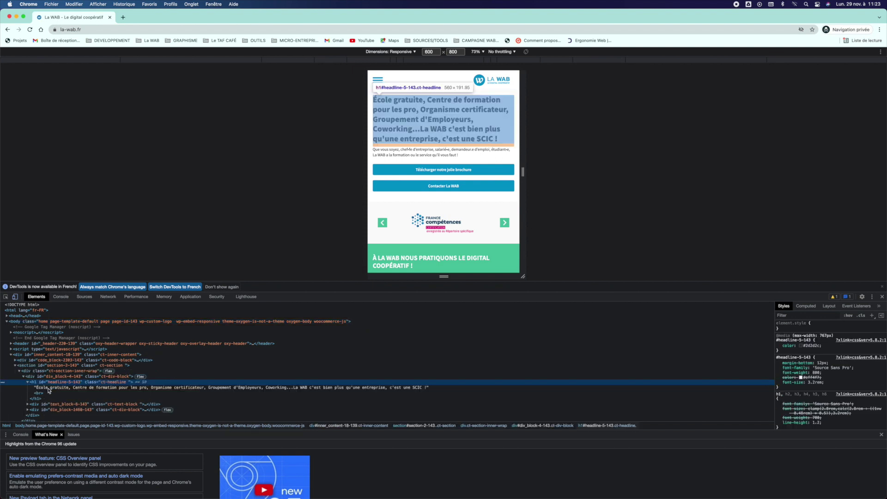
left_click(73, 388)
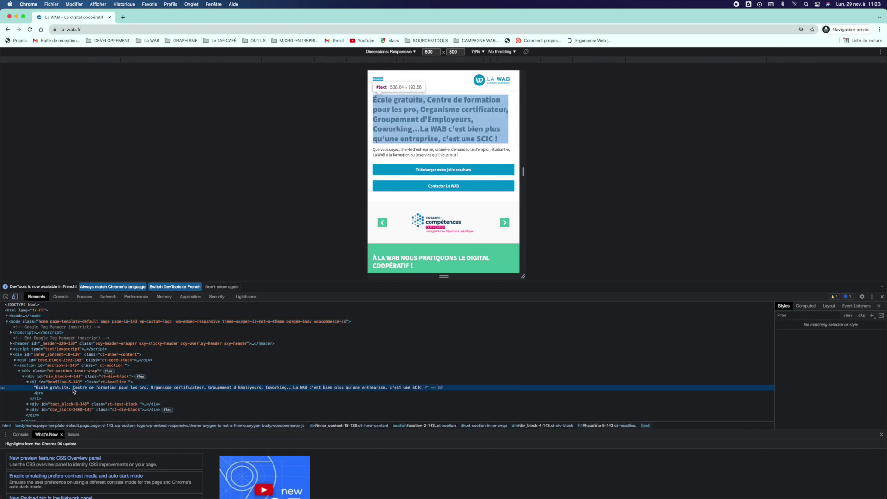
left_click(73, 382)
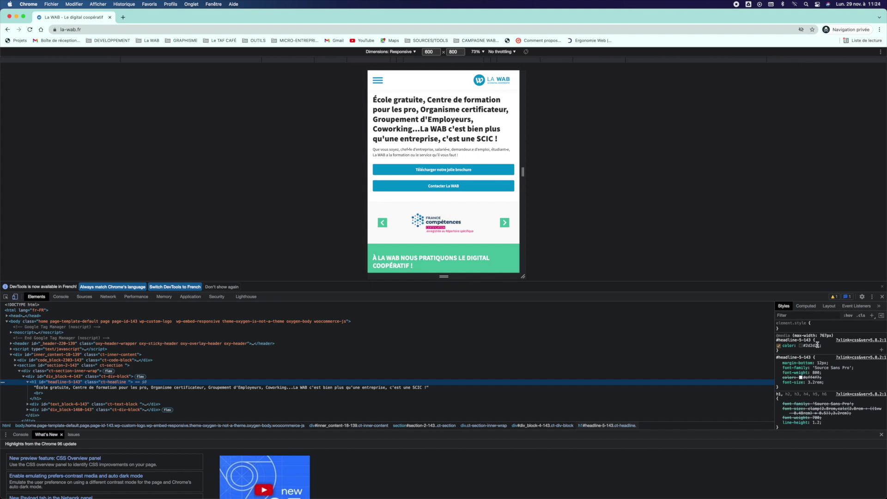
Step: Toggle the headline's color and margin-bottom CSS declarations off and back on
left_click(778, 345)
left_click(779, 345)
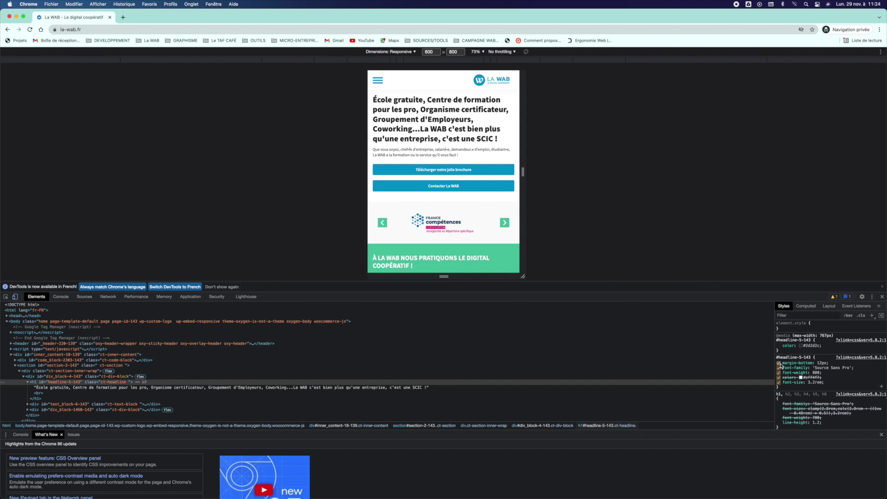
left_click(779, 363)
left_click(778, 363)
Step: Examine the list of network requests made by the page, including their status, type, size and time
left_click(103, 296)
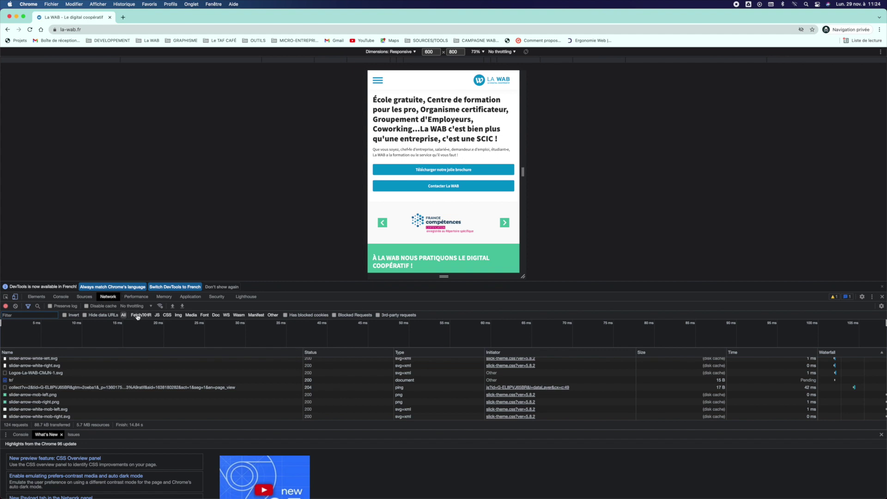
scroll(167, 398, "up", 1)
scroll(167, 398, "up", 8)
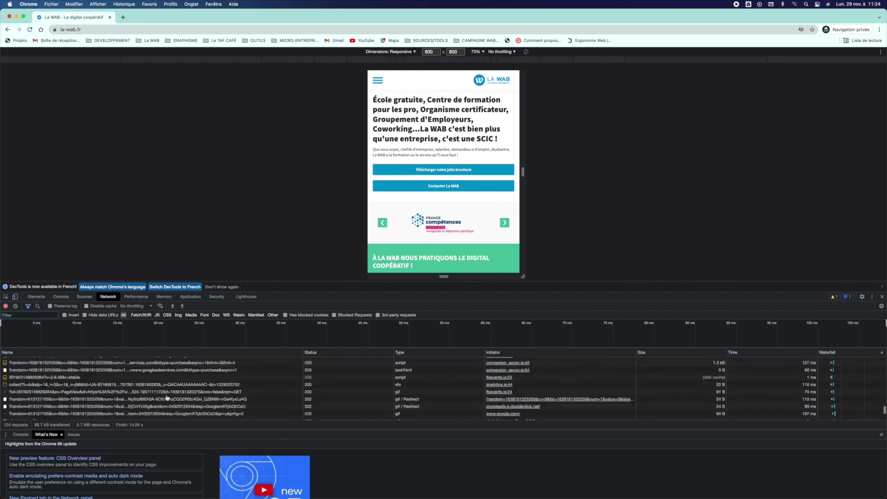
scroll(167, 398, "up", 8)
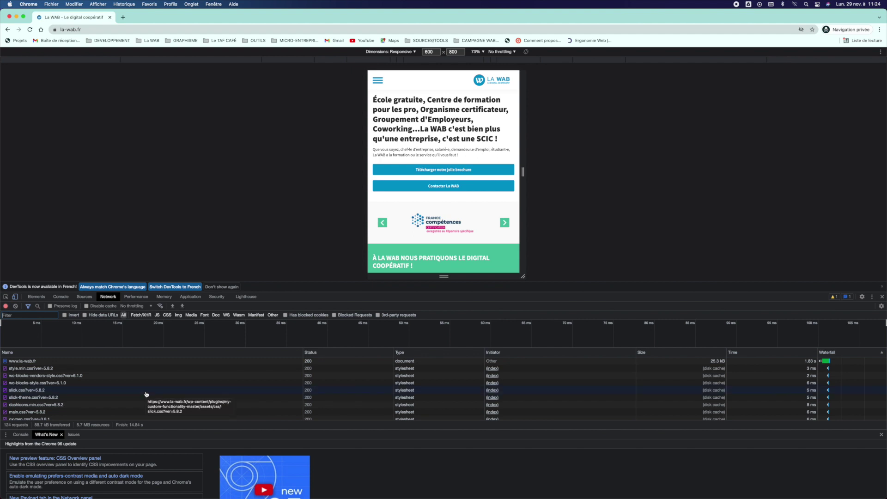
scroll(147, 394, "down", 10)
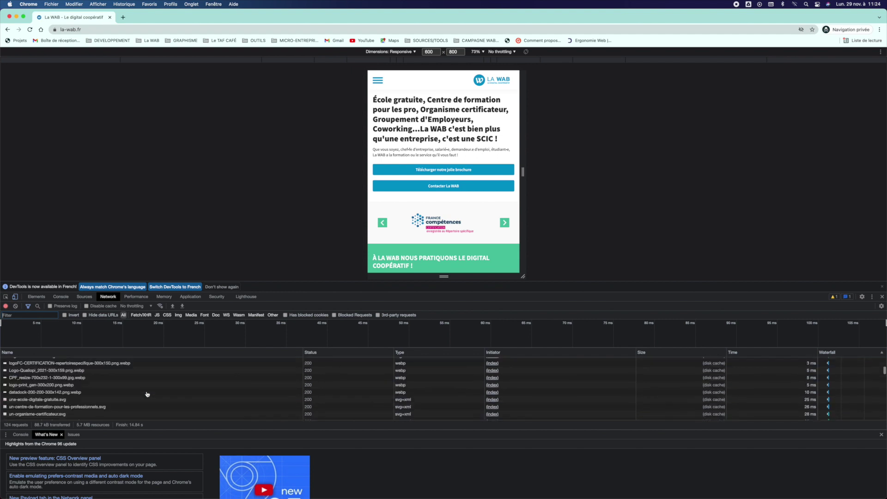
Step: Show the network conditions, throttle the connection to Slow 3G, and reload the La WAB page
left_click(160, 305)
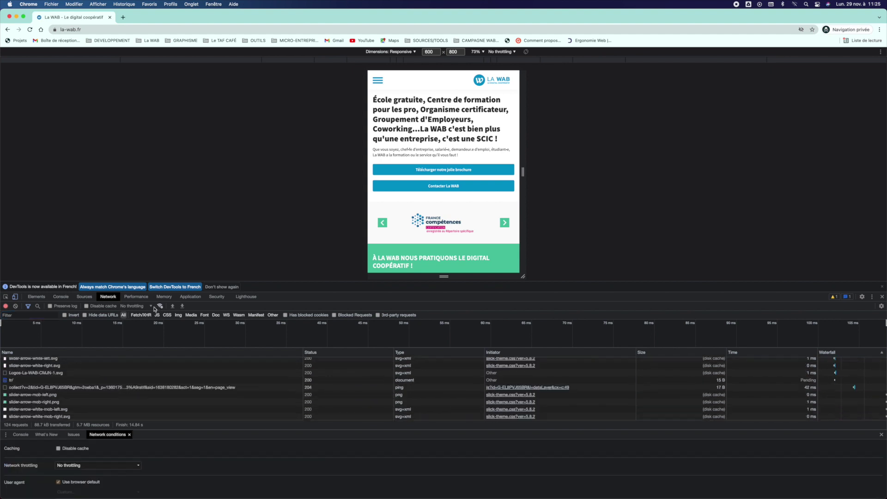
left_click(151, 306)
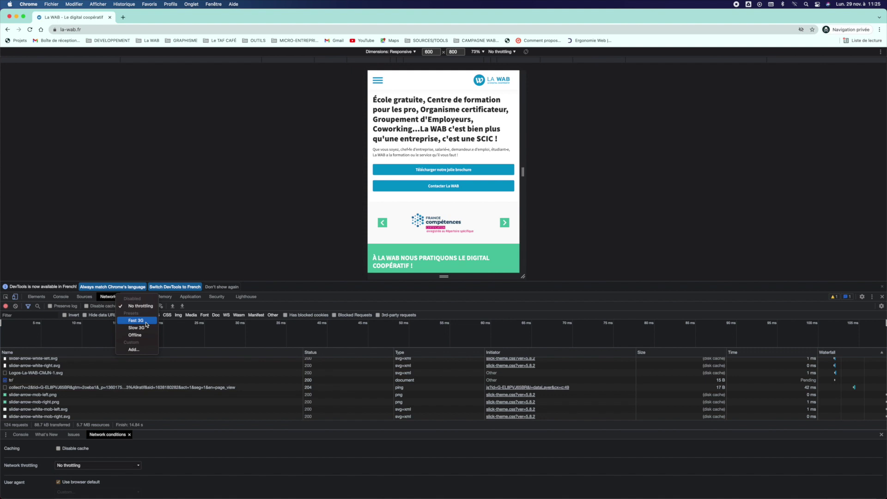
left_click(146, 328)
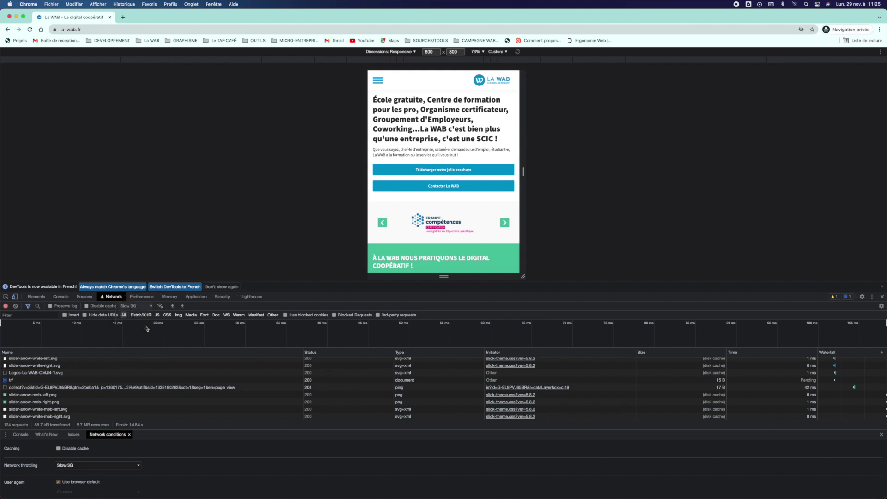
left_click(30, 30)
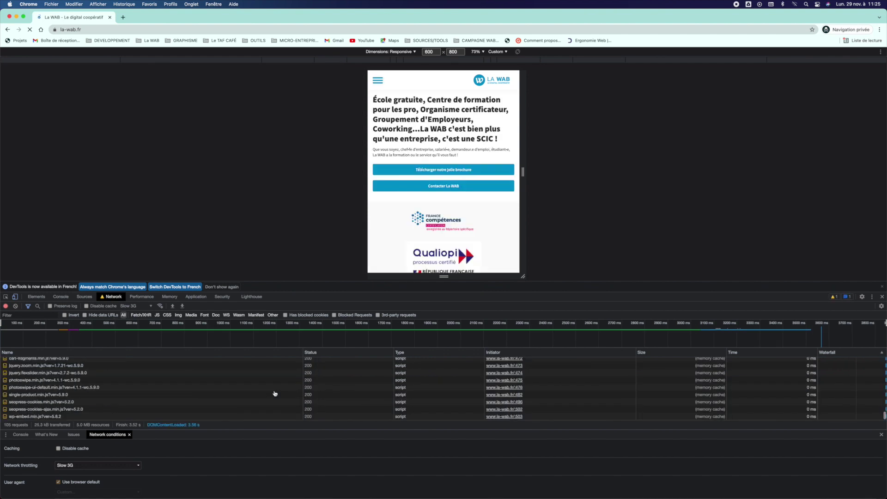
Step: Enlarge the developer tools area to show more network requests and set network throttling back to No throttling
left_click_drag(512, 281, 492, 232)
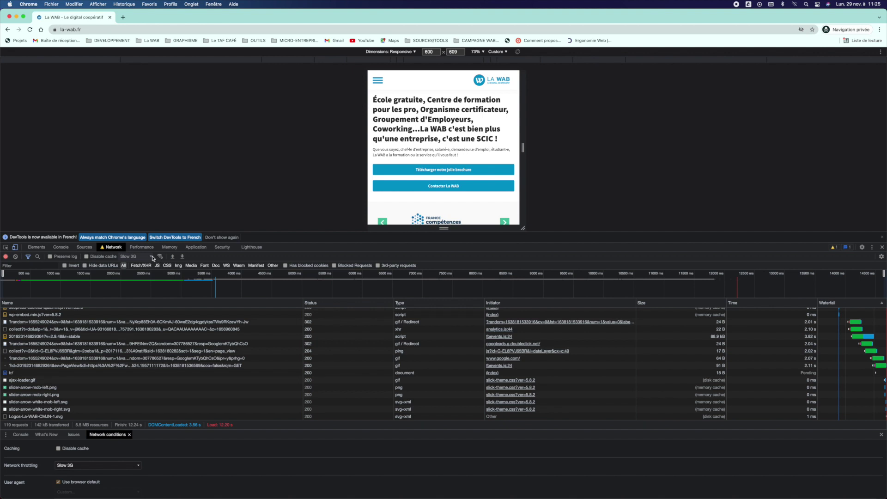
left_click(151, 256)
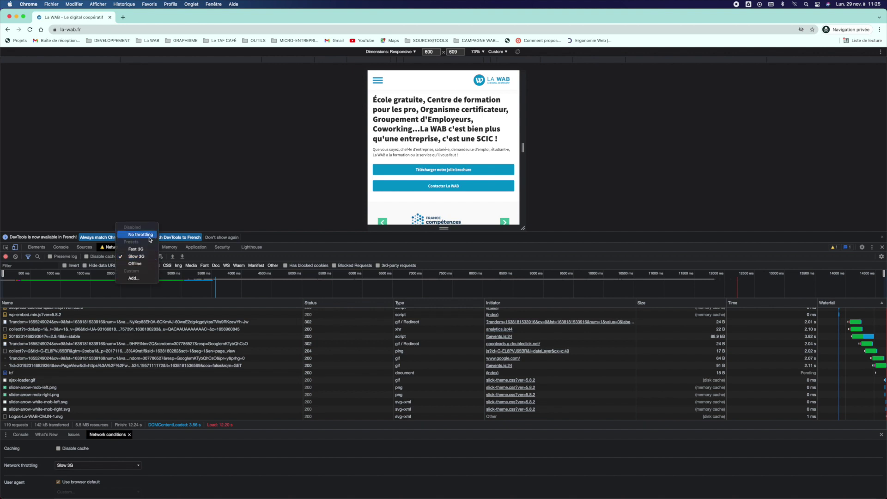
left_click(141, 235)
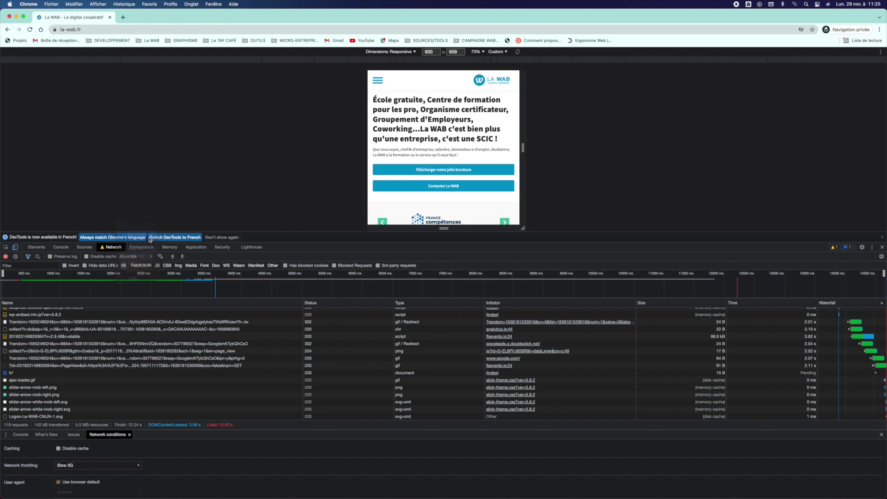
Step: Generate a Lighthouse desktop report for the page covering Performance, Progressive Web App, Best practices, Accessibility and SEO
left_click(241, 249)
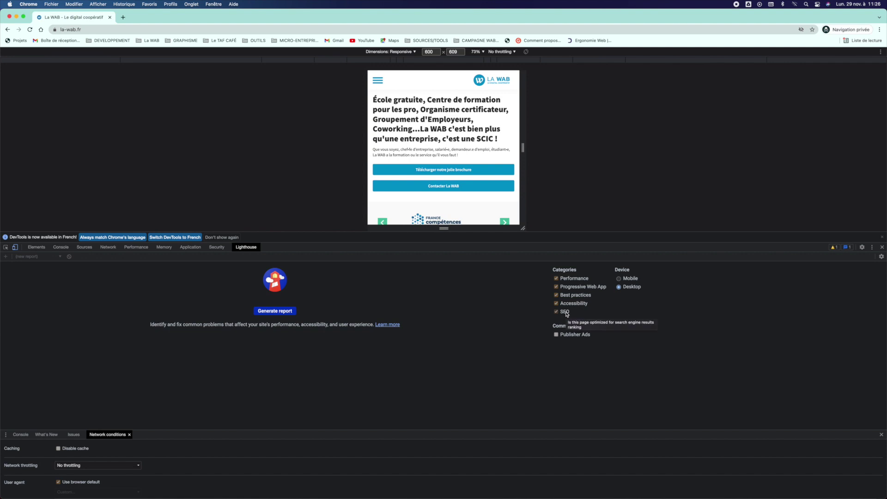
left_click(284, 311)
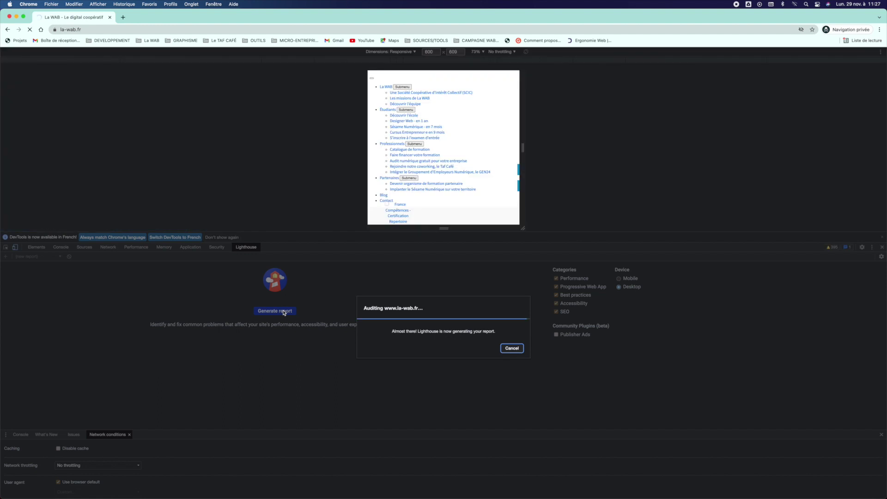